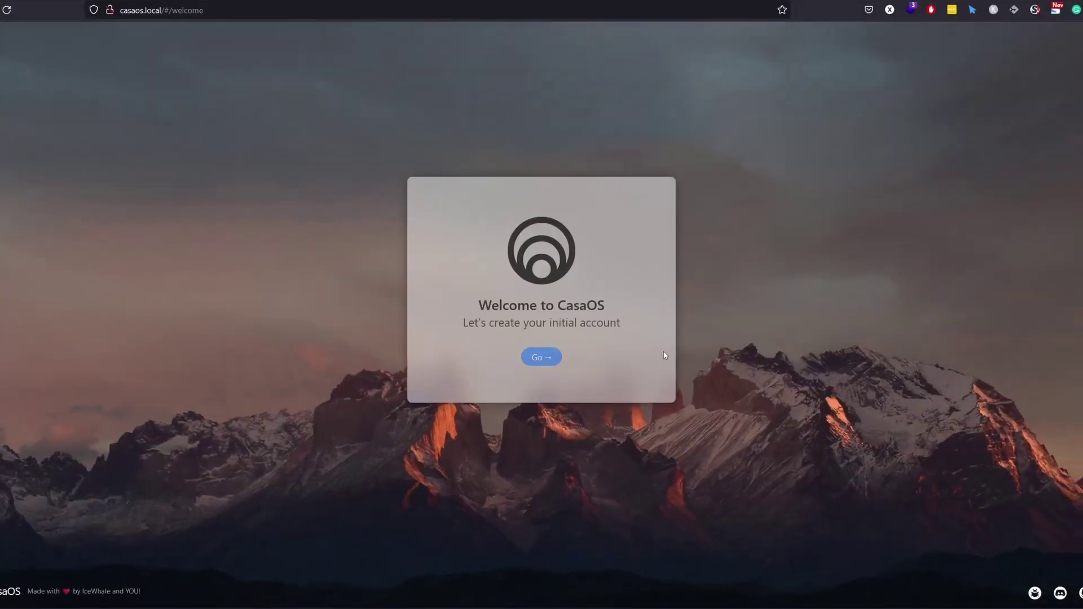
Step: Start CasaOS's initial account creation and focus the Username field
click(548, 363)
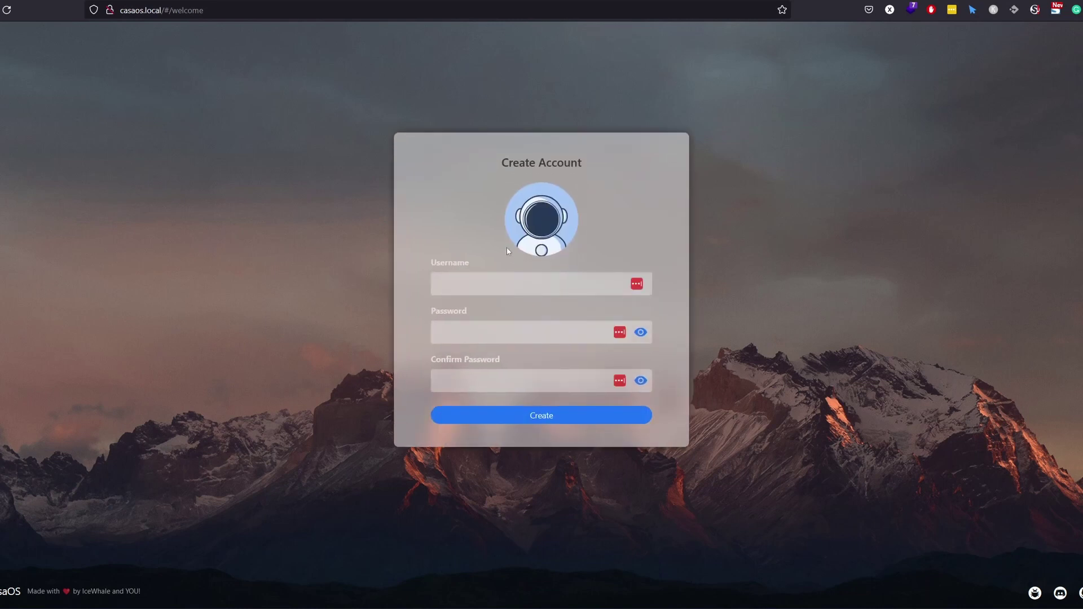
click(521, 282)
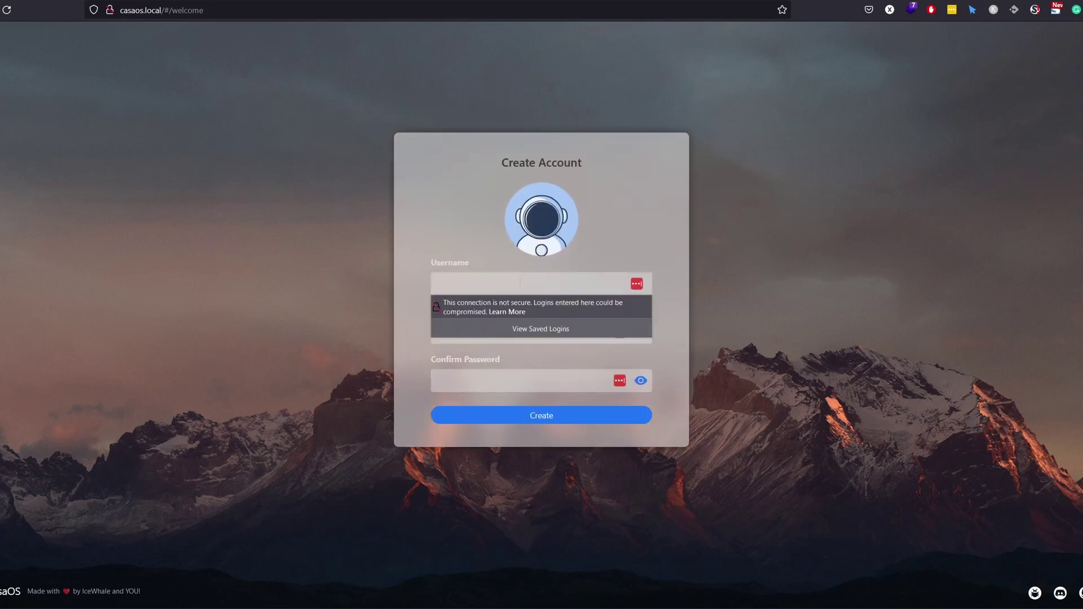
text(helpingninja)
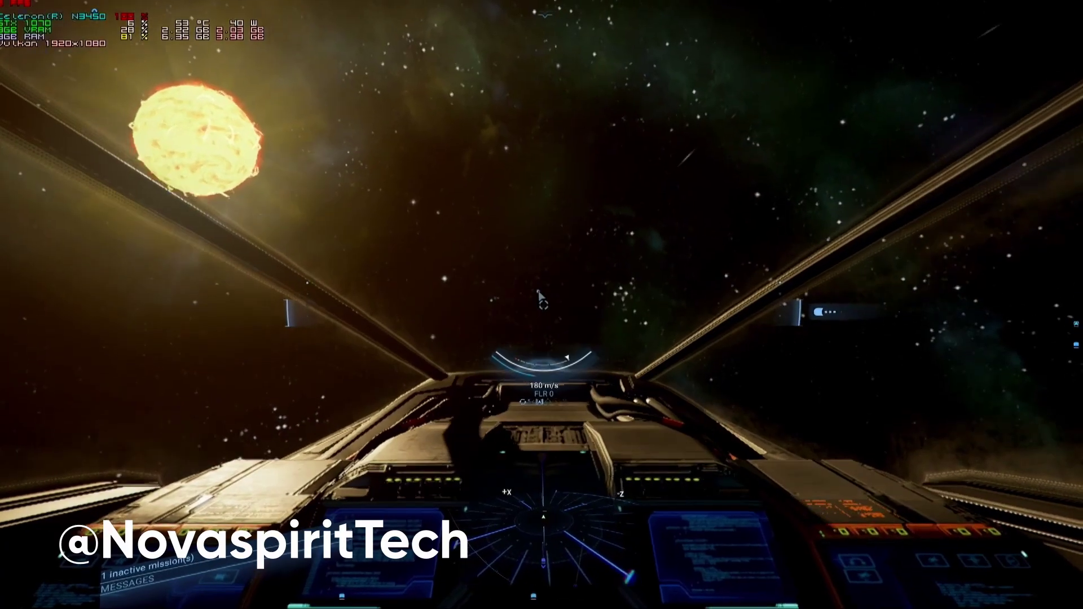
Step: Switch to the external F1 camera and swing the view right around the ship
key(F1)
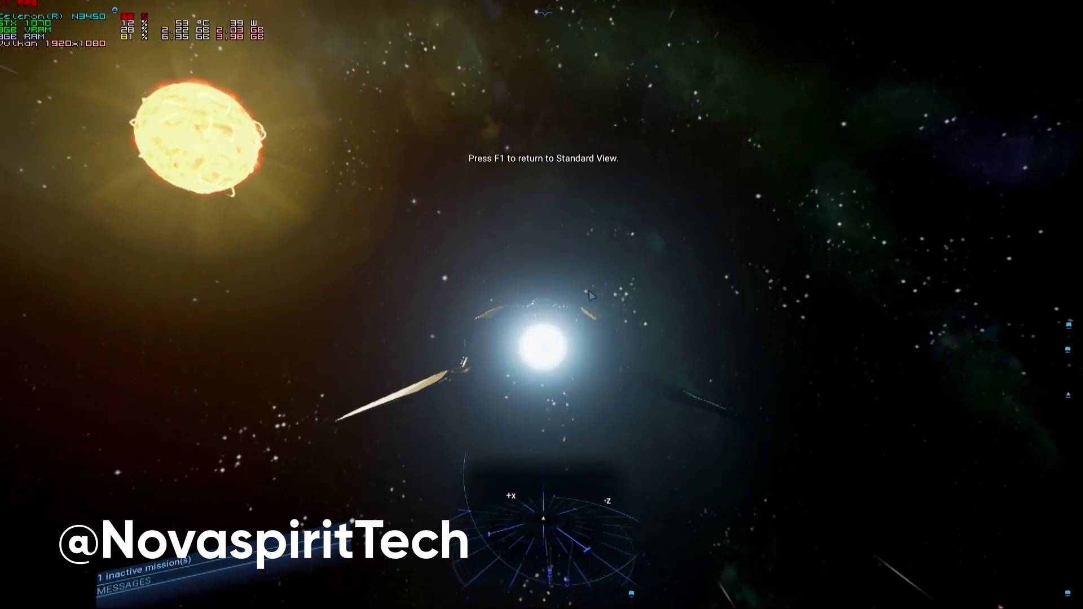
key(d)
key(d)
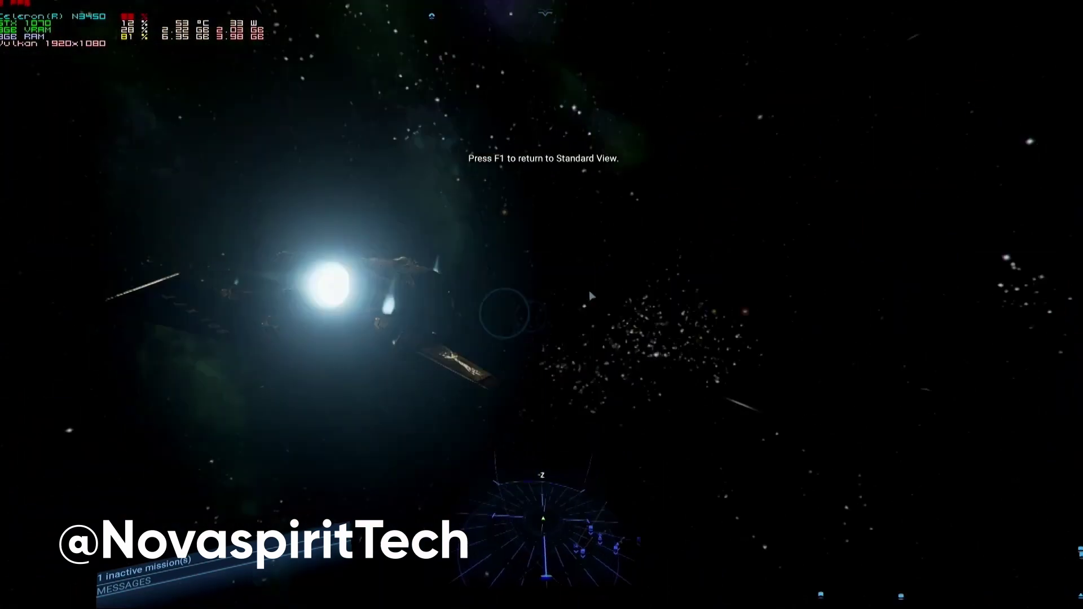
key(d)
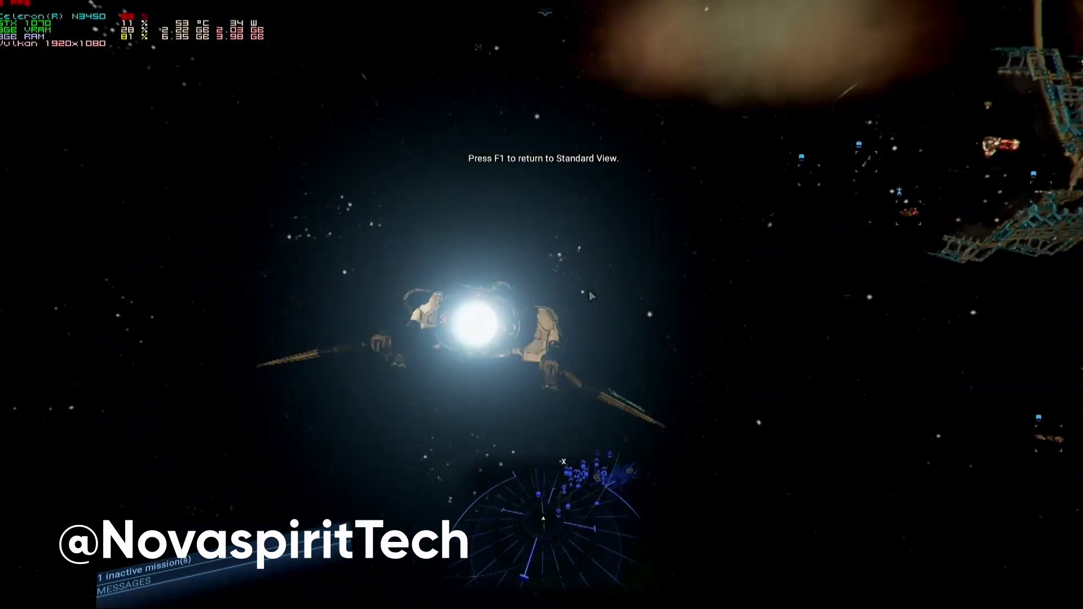
key(d)
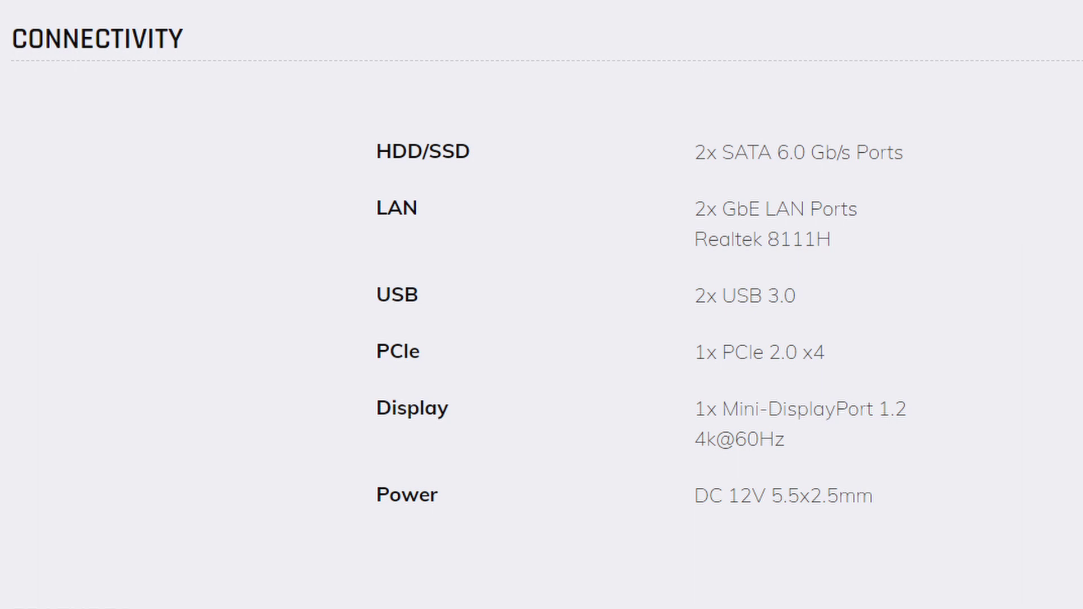
Step: Underline the 2x SATA 6.0 Gb/s Ports spec on the hardware page
drag(682, 180, 937, 173)
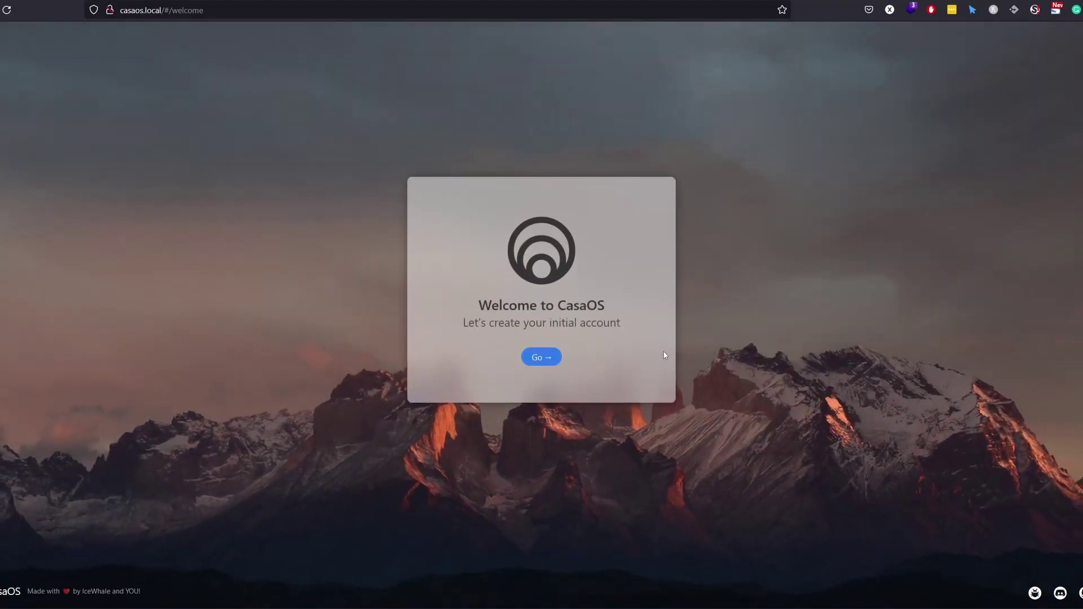
Step: Enter the account username and dismiss the insecure-login warning to create the account
click(547, 364)
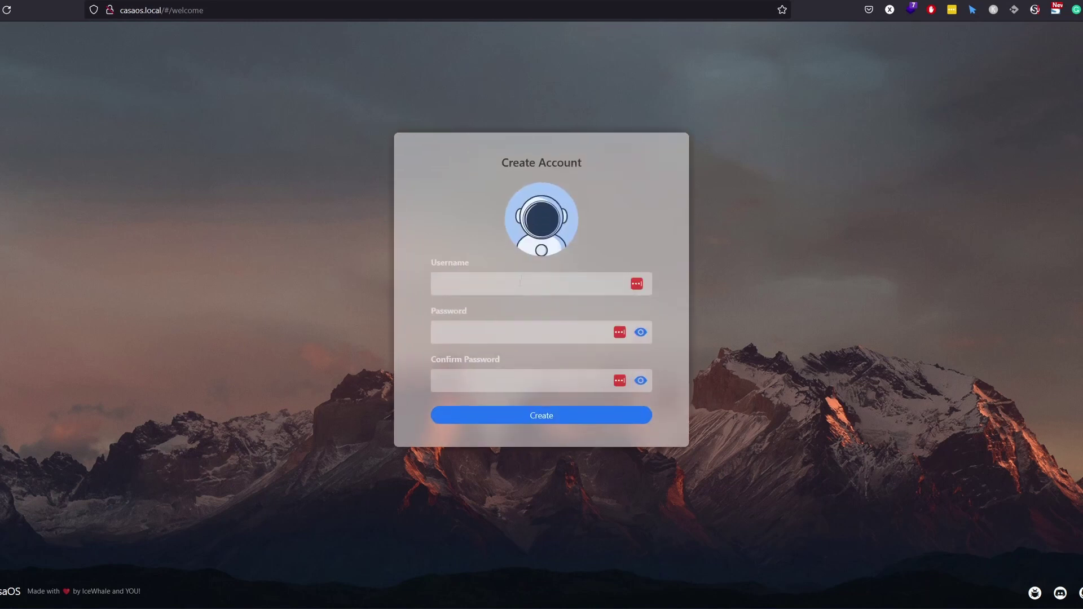
click(519, 284)
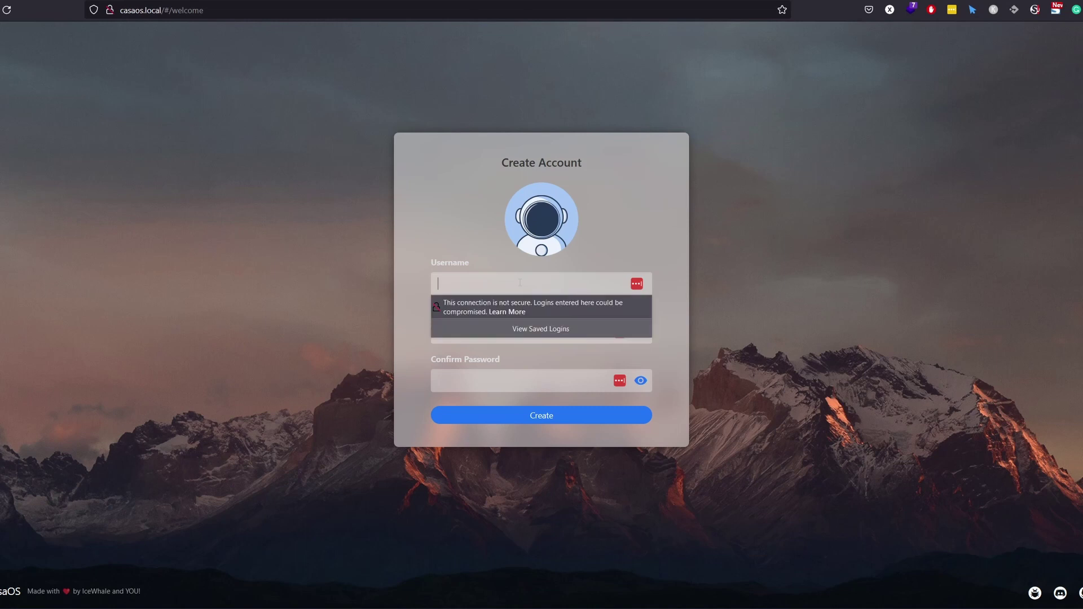
text(helpingnin)
text(ja)
click(505, 260)
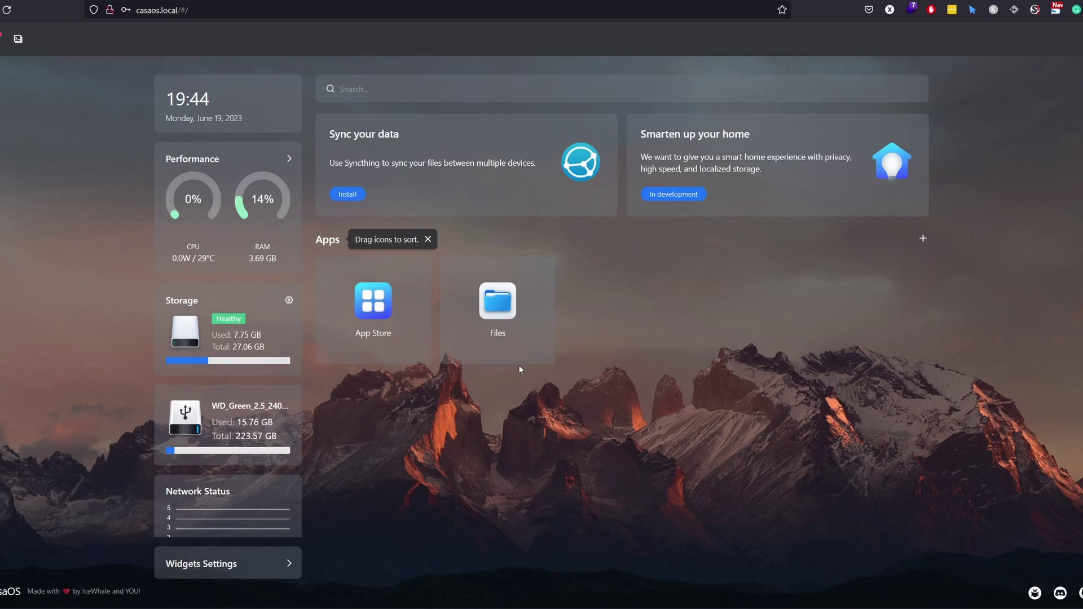
Step: Dismiss the icon-sorting tip, then view Plex's Movies and TV Shows libraries
click(428, 240)
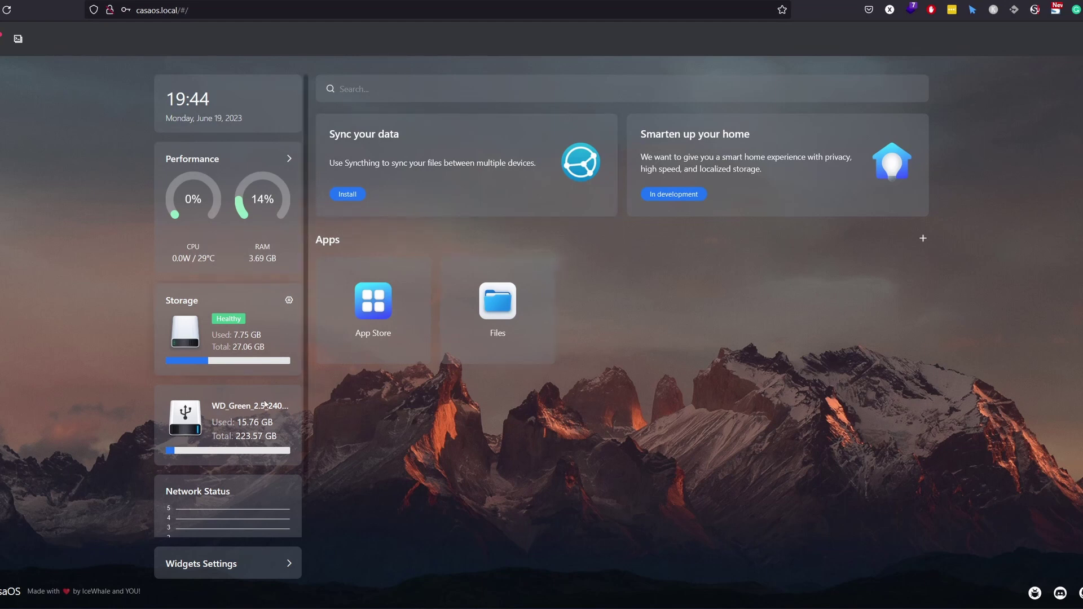
scroll(269, 478, down, 1)
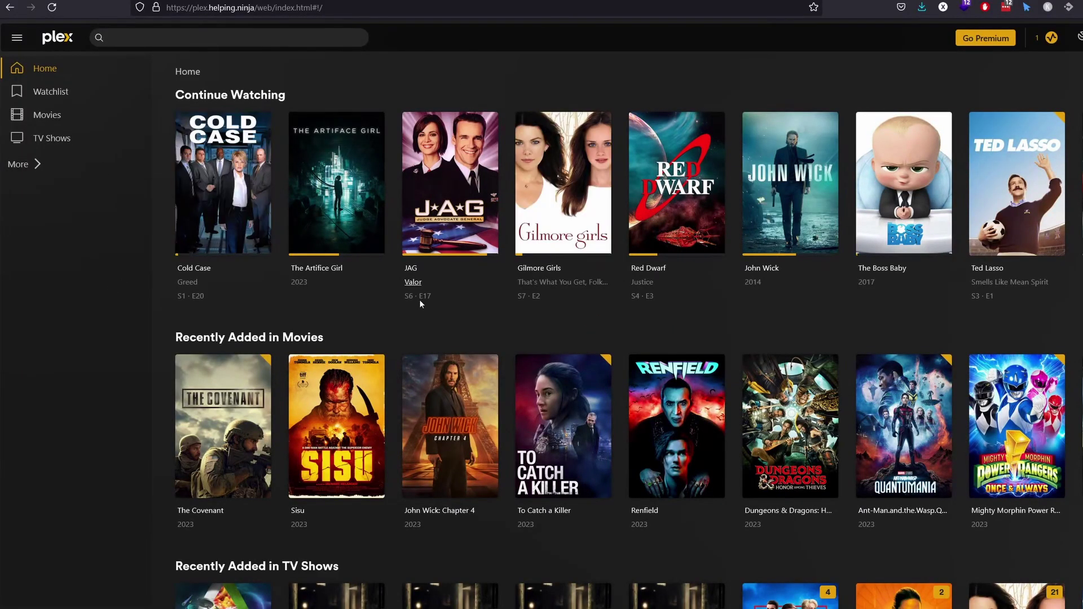
click(66, 118)
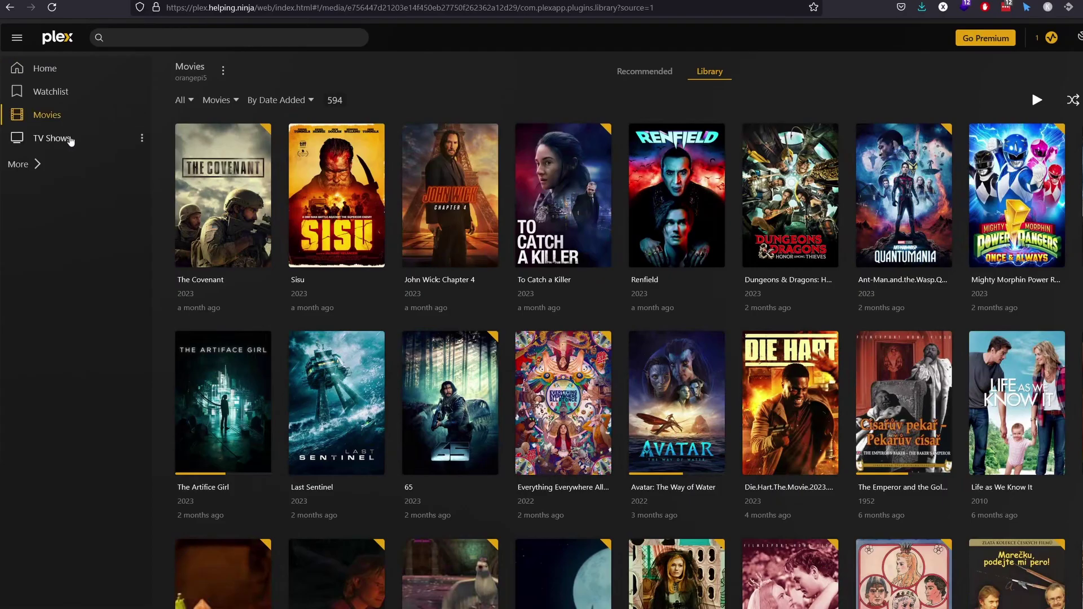
click(70, 140)
scroll(617, 364, down, 5)
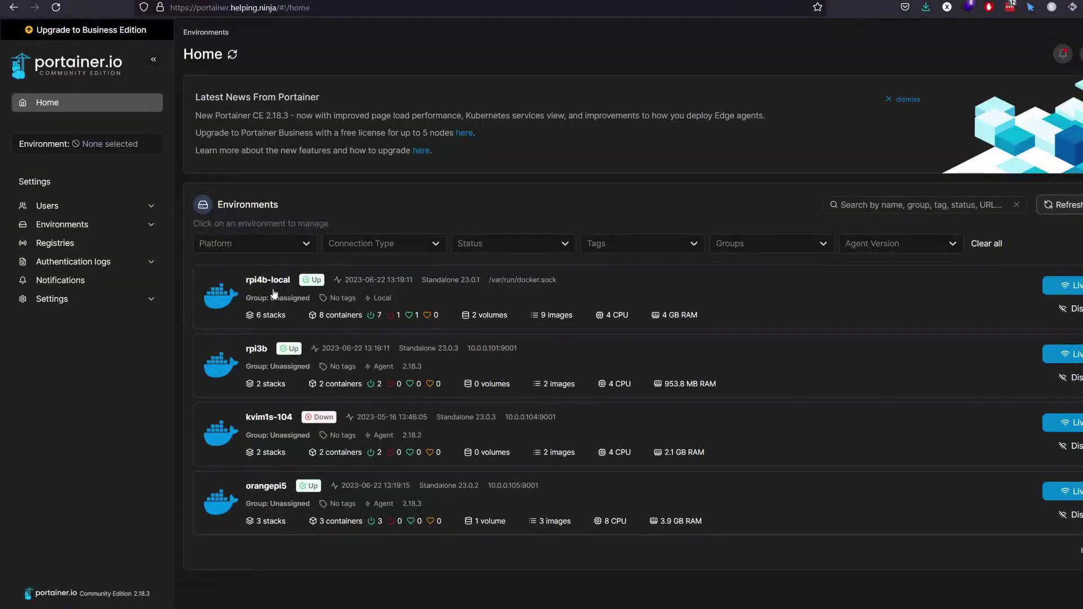
Step: Open the rpi4b-local environment dashboard and its Stacks list
click(264, 290)
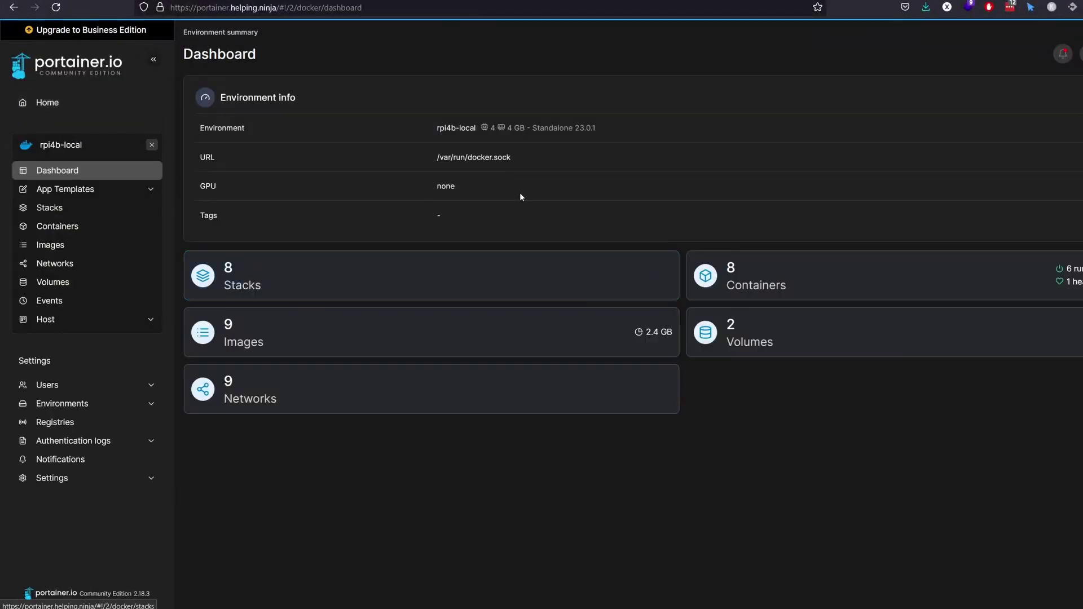
click(427, 292)
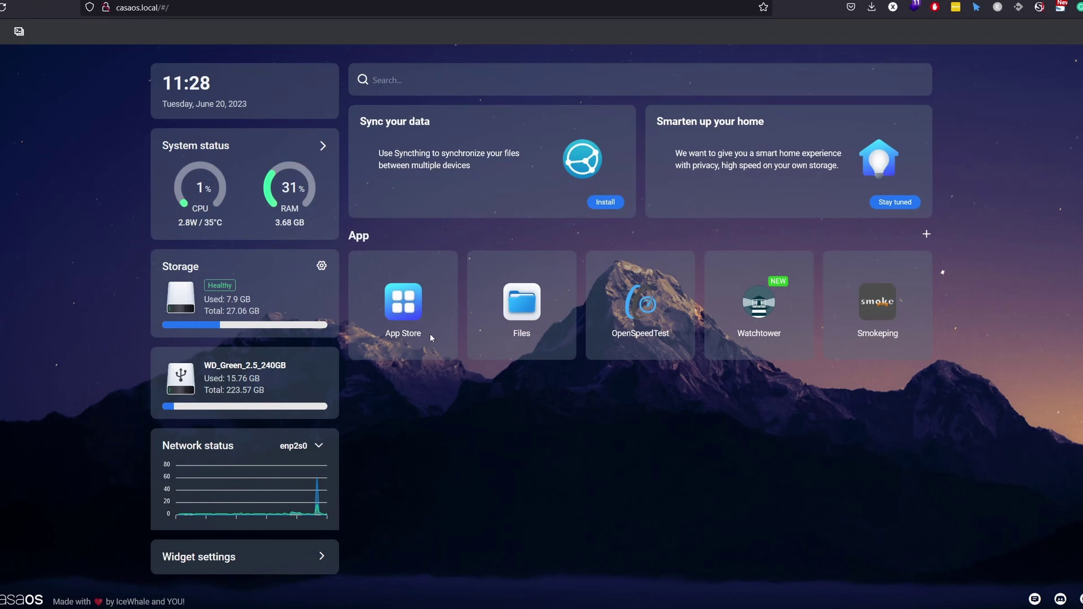
Step: Open the CasaOS App Store from the dashboard icon
click(416, 319)
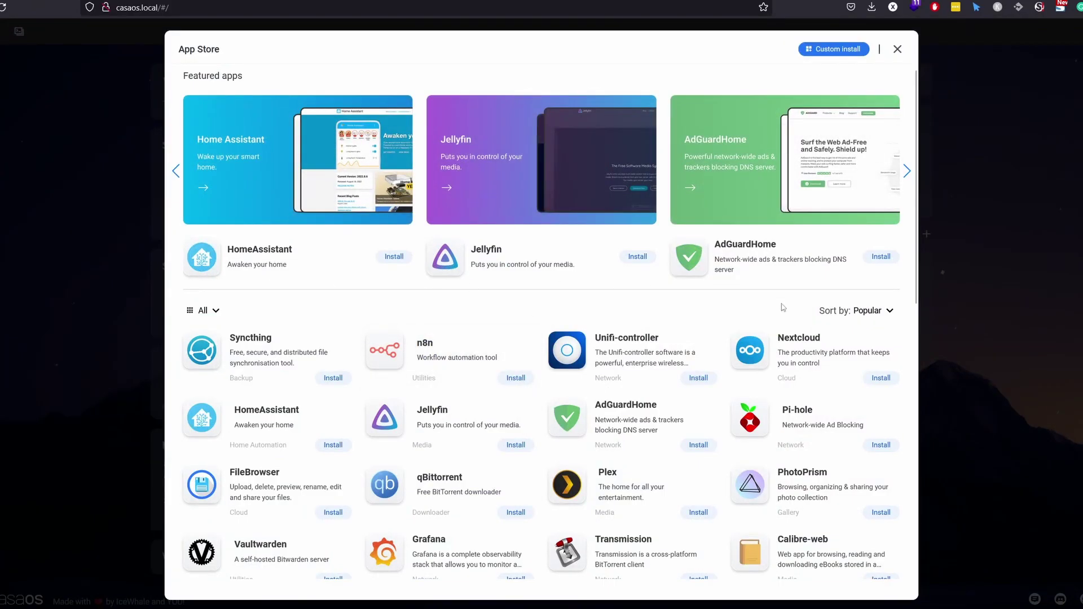
scroll(590, 333, down, 3)
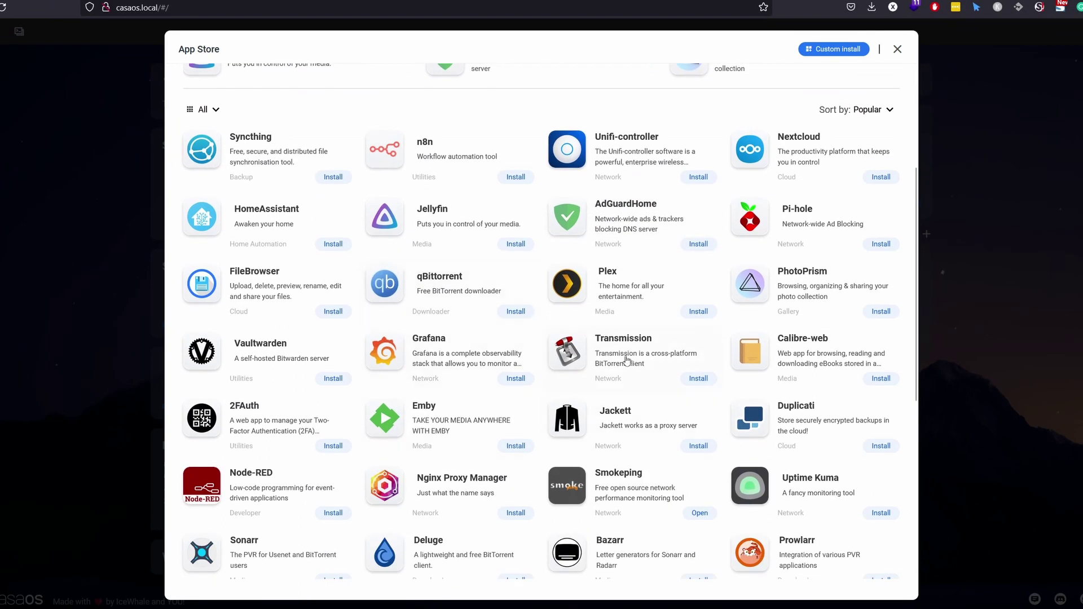
scroll(626, 360, down, 4)
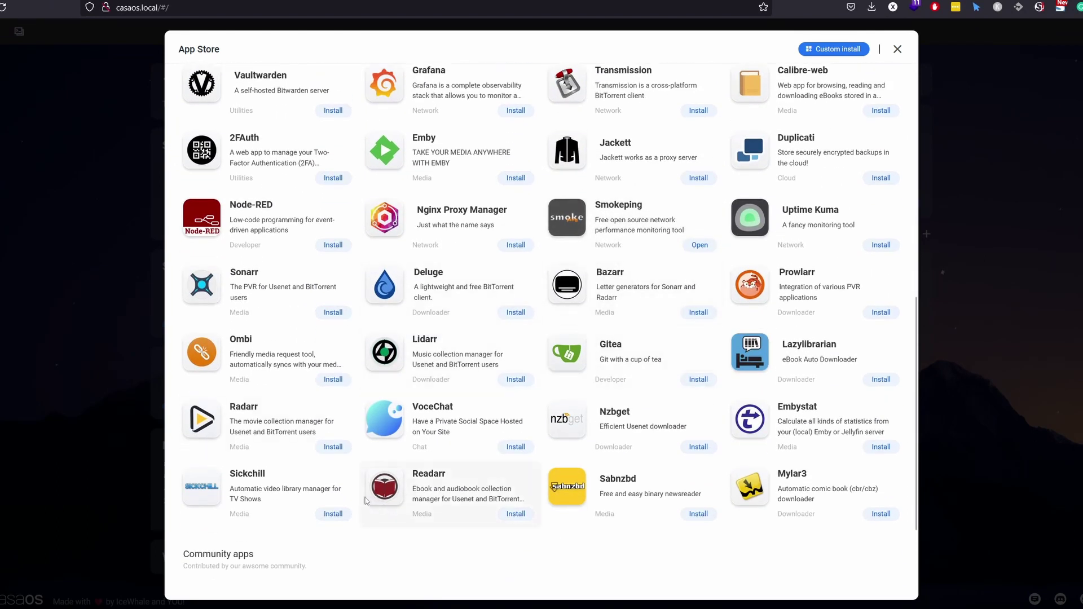
scroll(571, 266, down, 1)
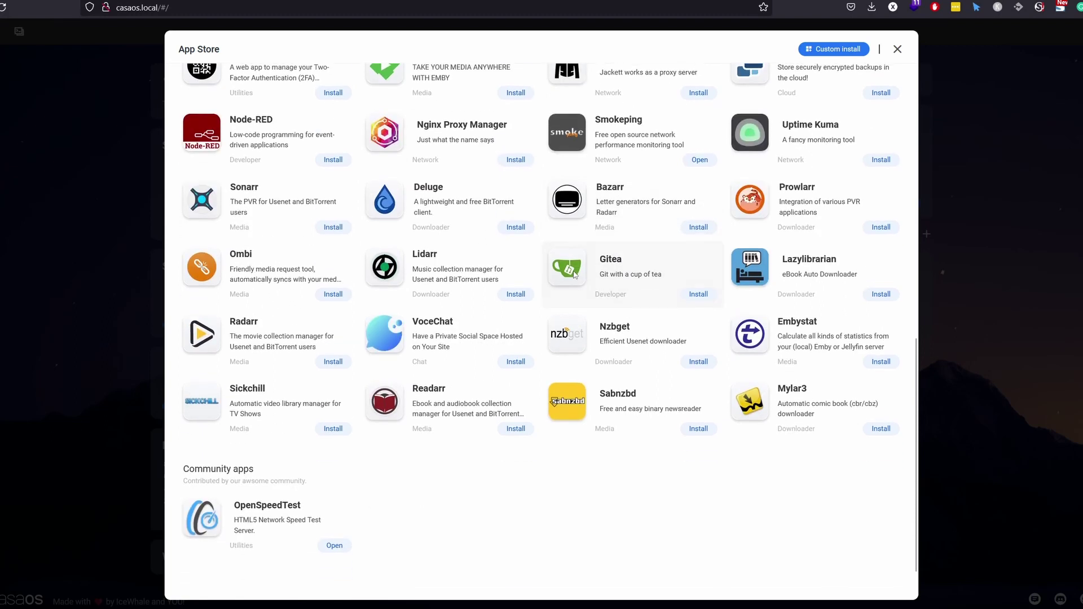
scroll(800, 141, up, 6)
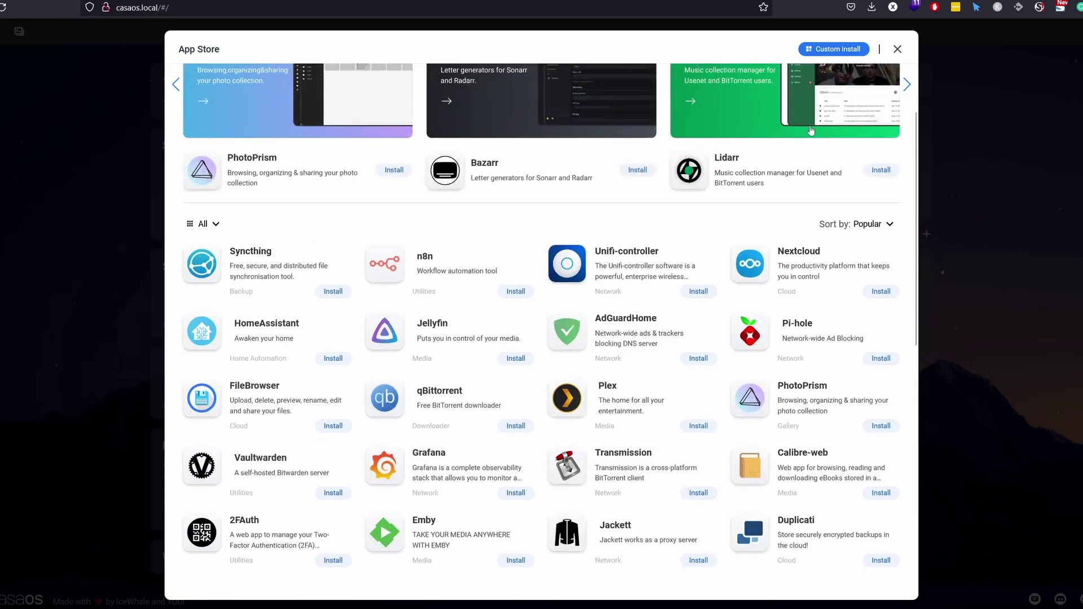
scroll(804, 128, up, 2)
Step: Preview Custom install's Docker Compose import, then cancel and close the install form
click(829, 51)
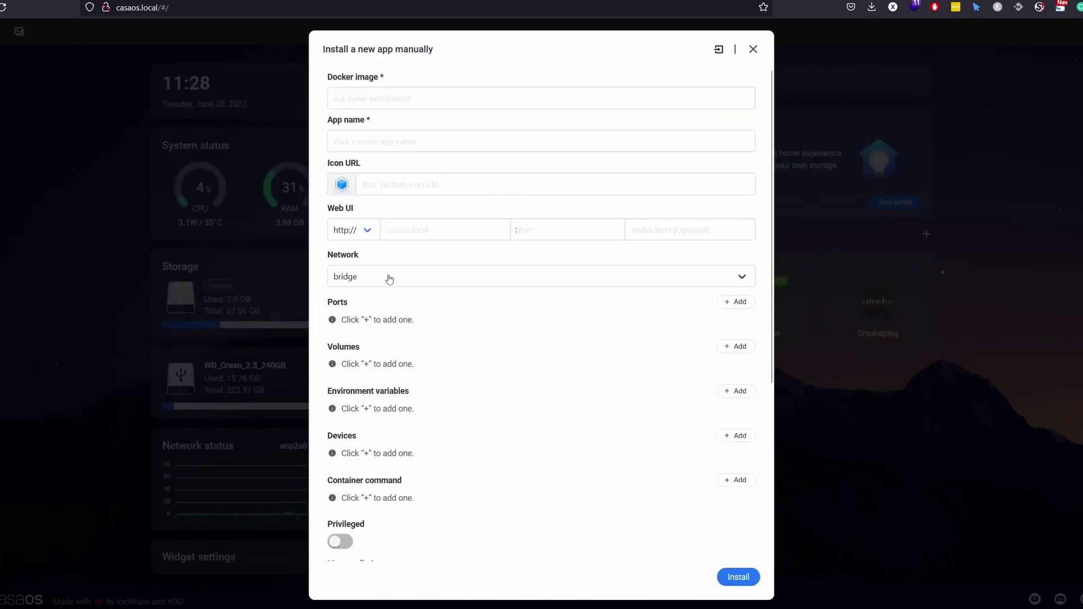
click(719, 49)
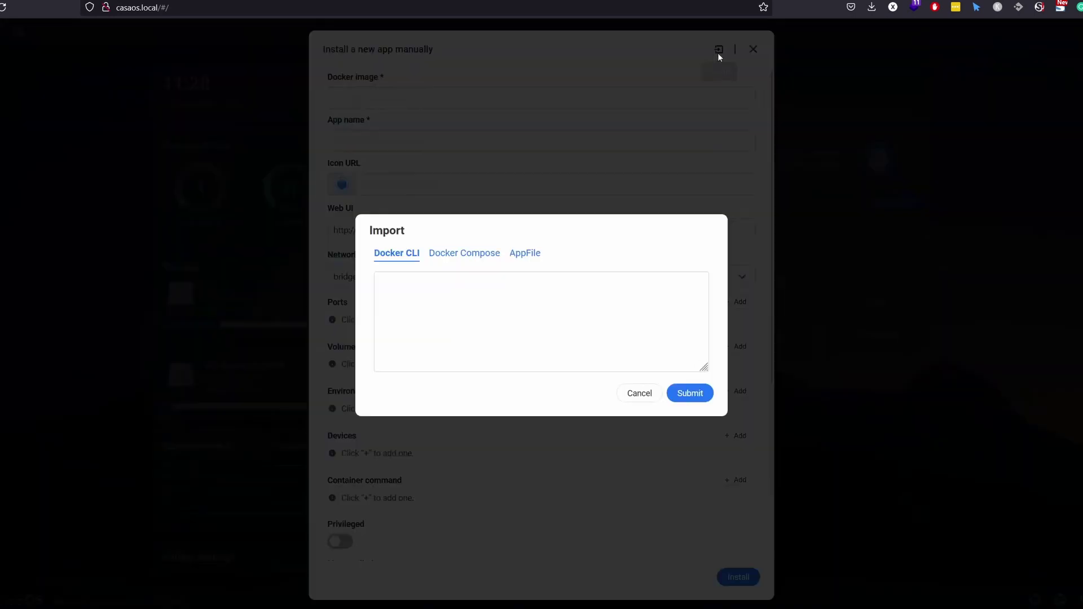
click(462, 256)
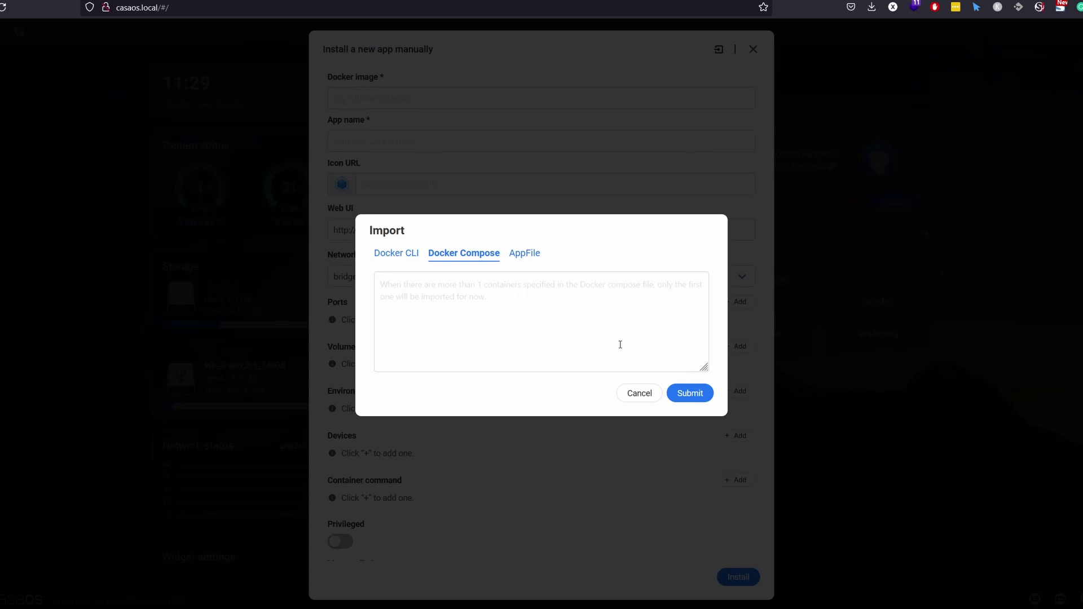
click(639, 394)
click(752, 49)
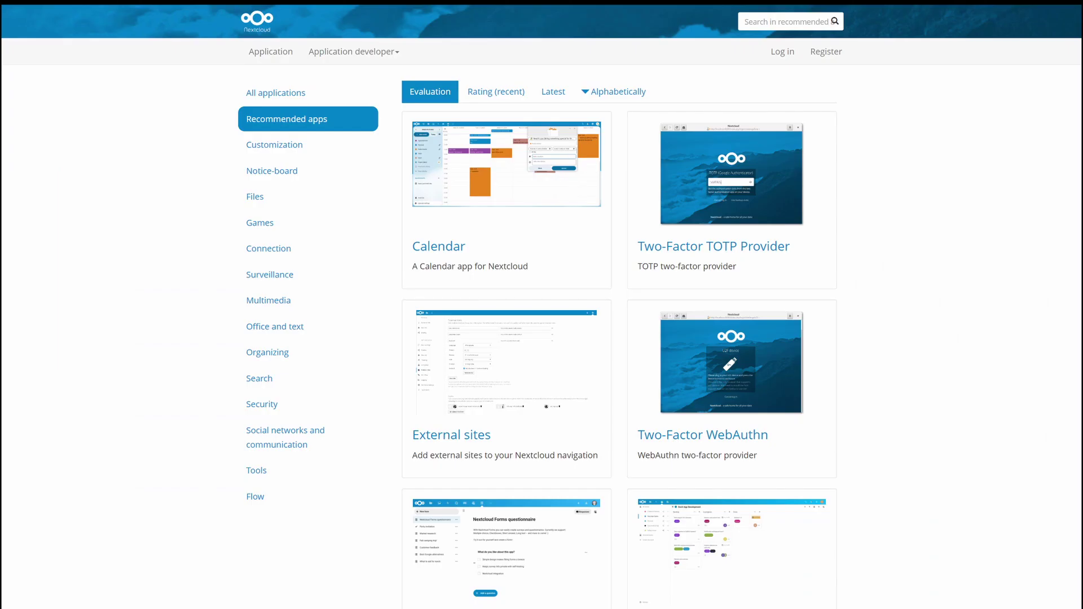
scroll(542, 305, down, 1)
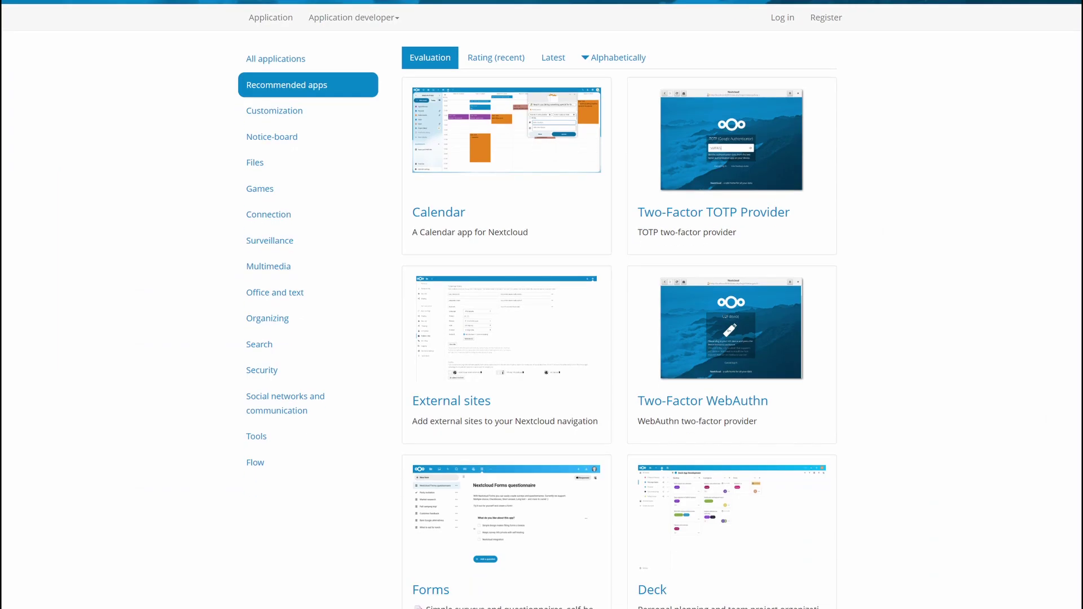
scroll(541, 304, down, 1)
scroll(542, 305, down, 1)
scroll(542, 305, down, 1)
scroll(542, 305, down, 1)
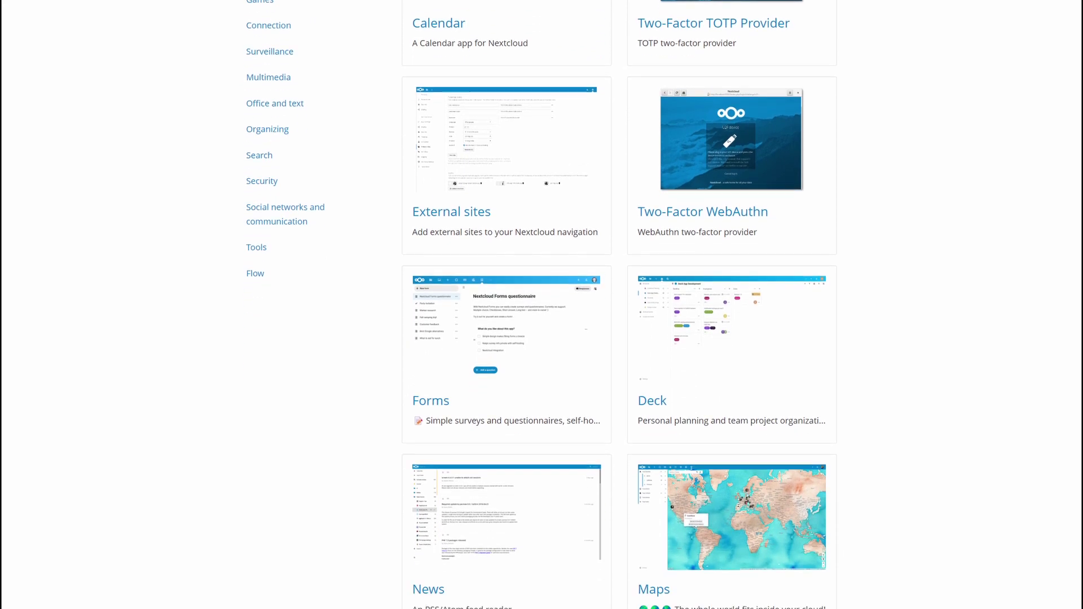
scroll(542, 305, down, 1)
scroll(541, 305, down, 1)
scroll(541, 306, down, 1)
scroll(542, 304, down, 1)
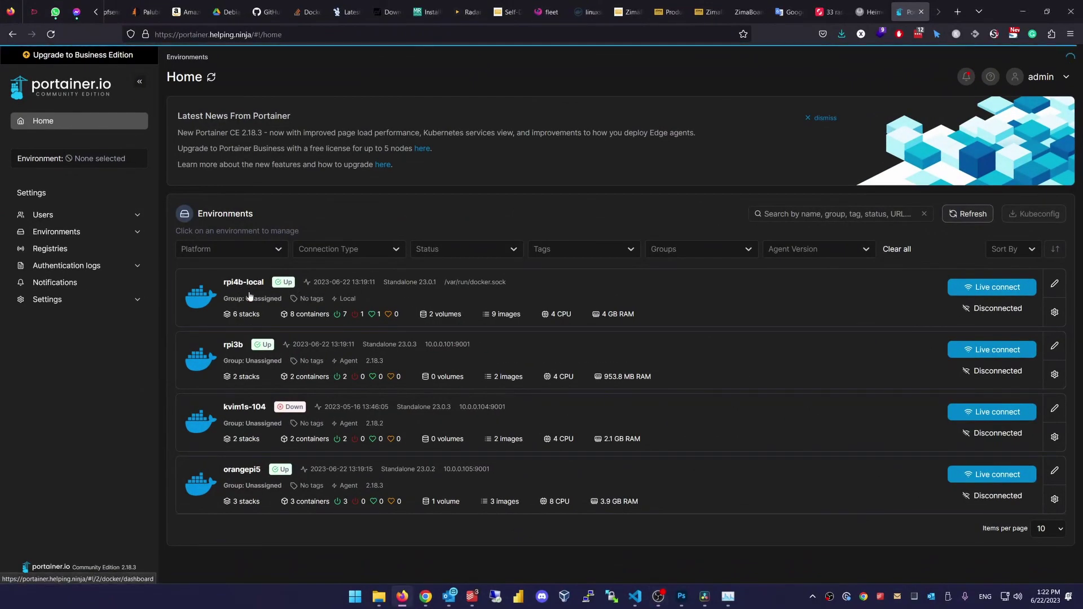
Step: Go from rpi4b-local's dashboard through Stacks to the full Containers list
click(249, 295)
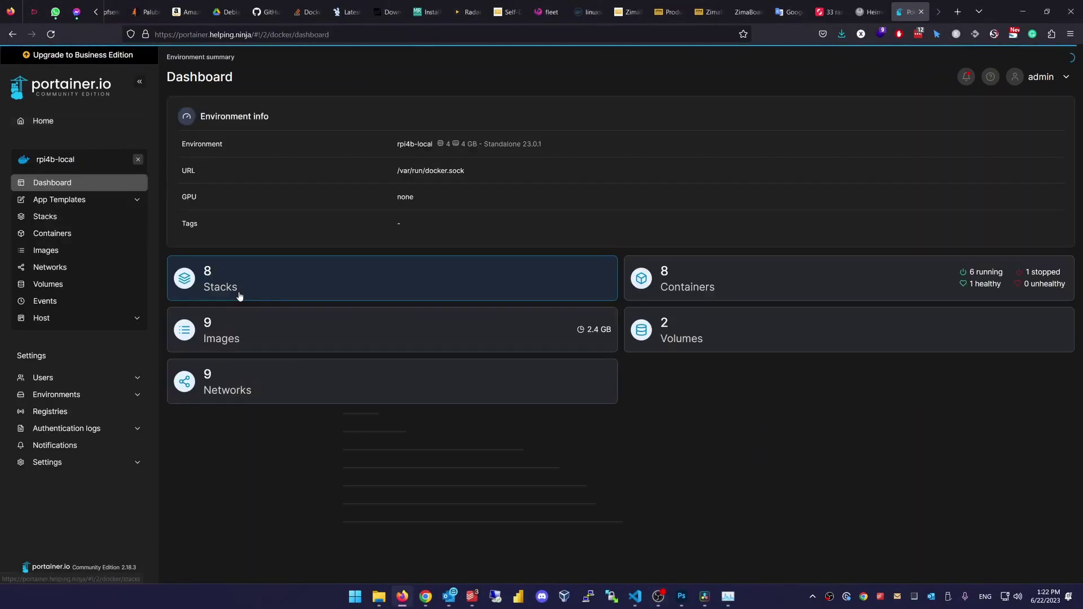
click(390, 289)
click(84, 234)
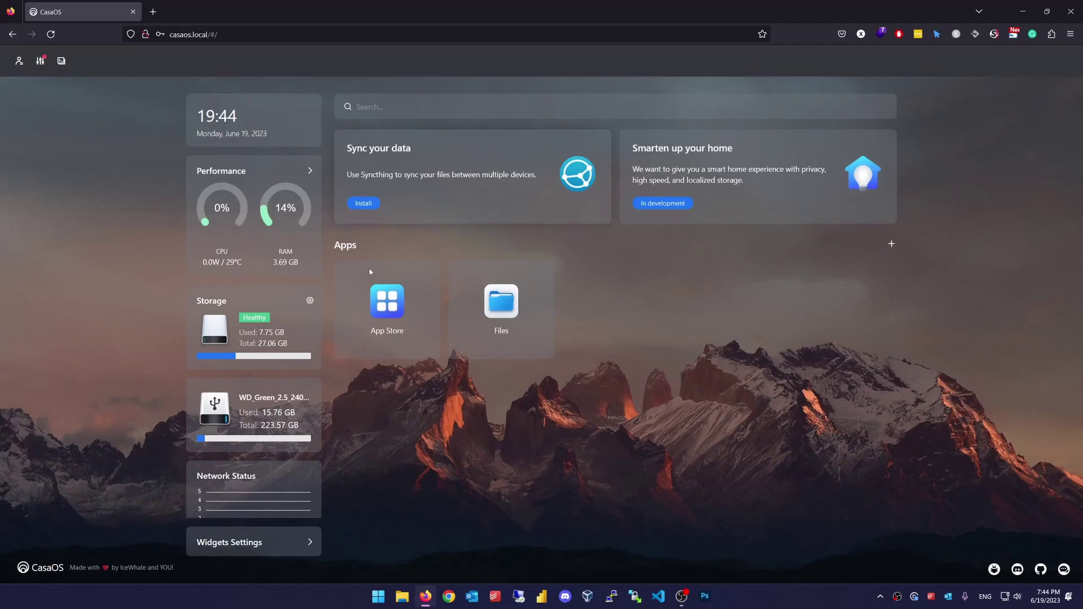
scroll(291, 462, down, 1)
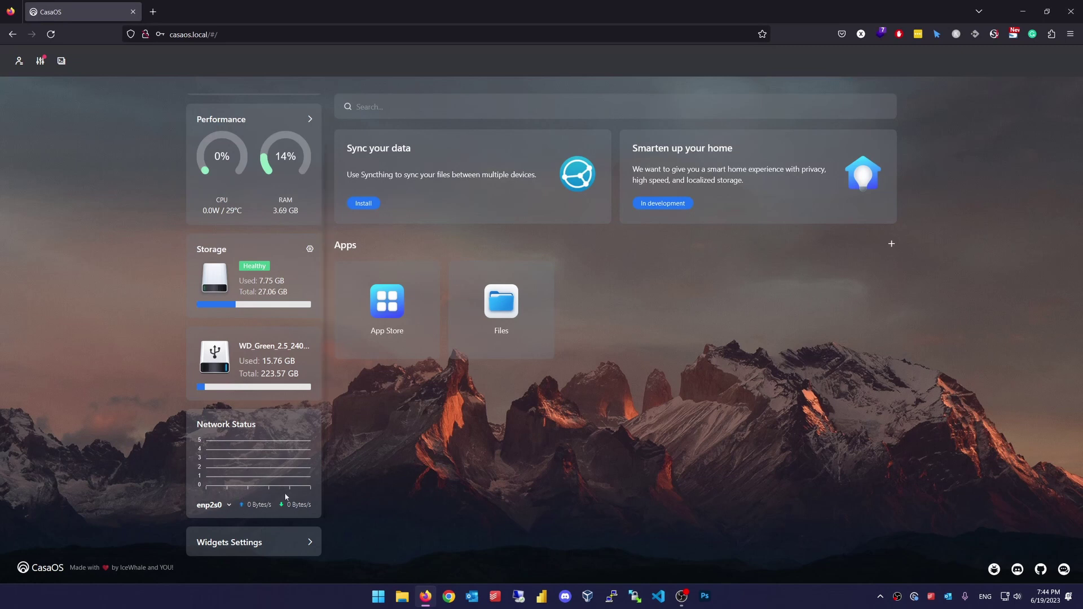
Step: Check the Time, System, Storage and Network Status widget toggles, then close Widgets Settings
click(299, 547)
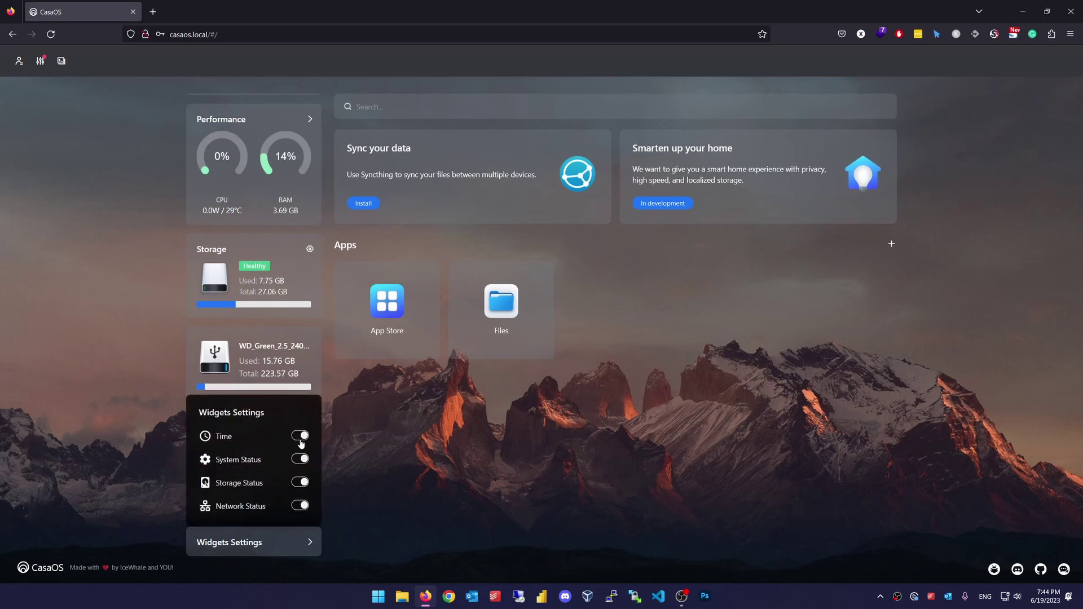
click(286, 545)
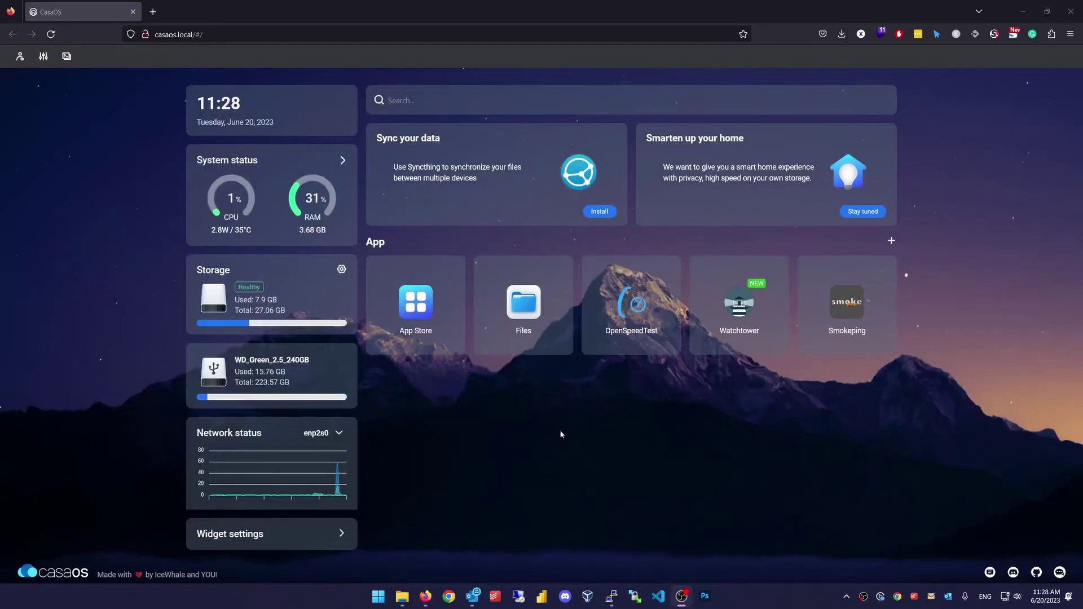
Step: Browse the App Store catalogue, then open Custom install's Import dialog and cancel it
click(428, 319)
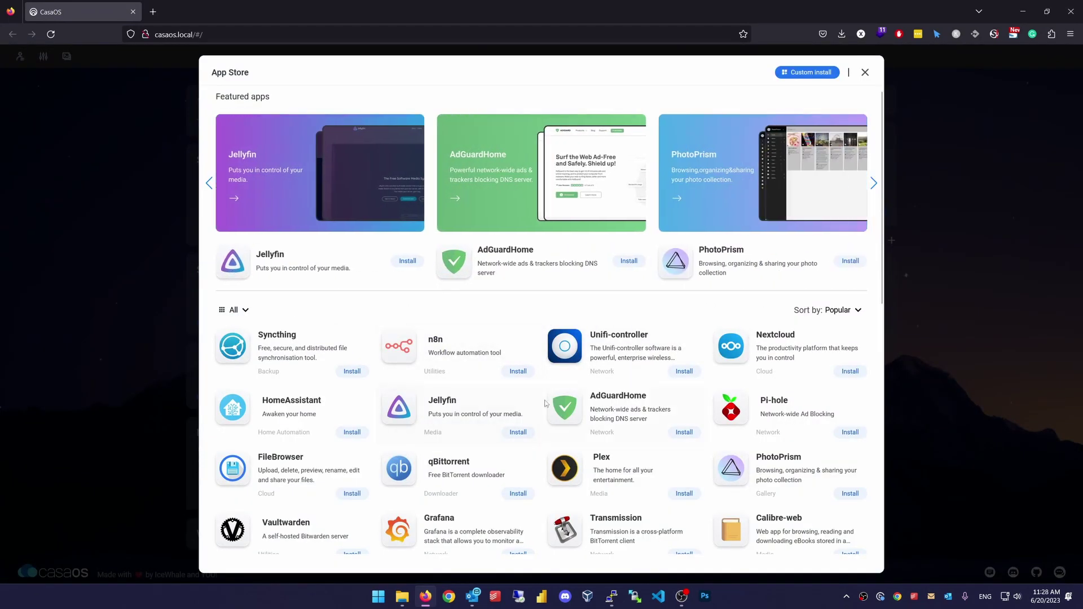
scroll(543, 346, down, 3)
scroll(546, 367, down, 2)
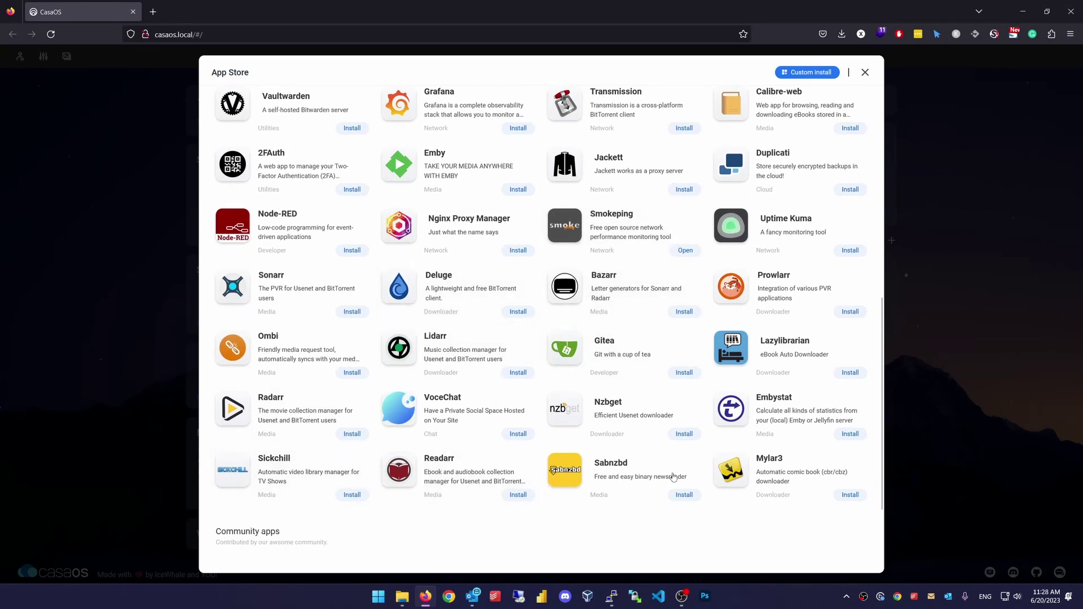
scroll(567, 268, down, 1)
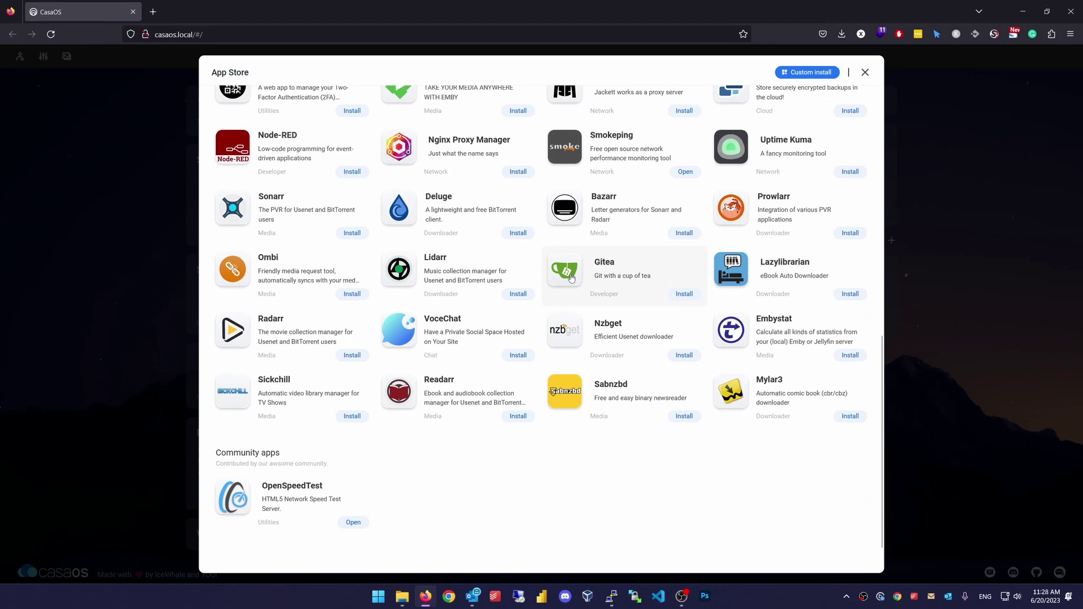
scroll(573, 290, up, 10)
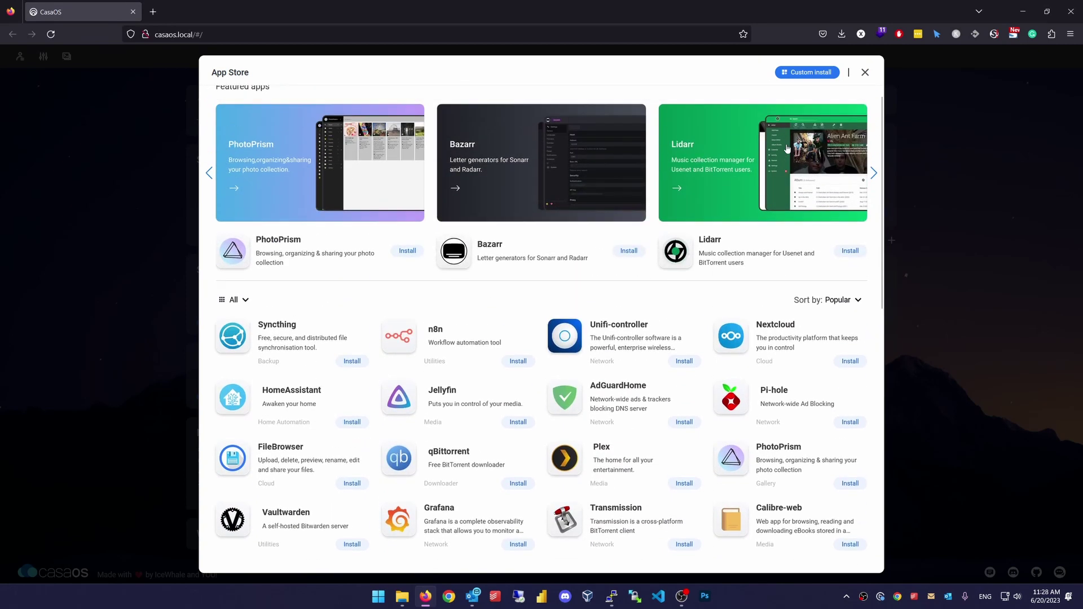
click(802, 74)
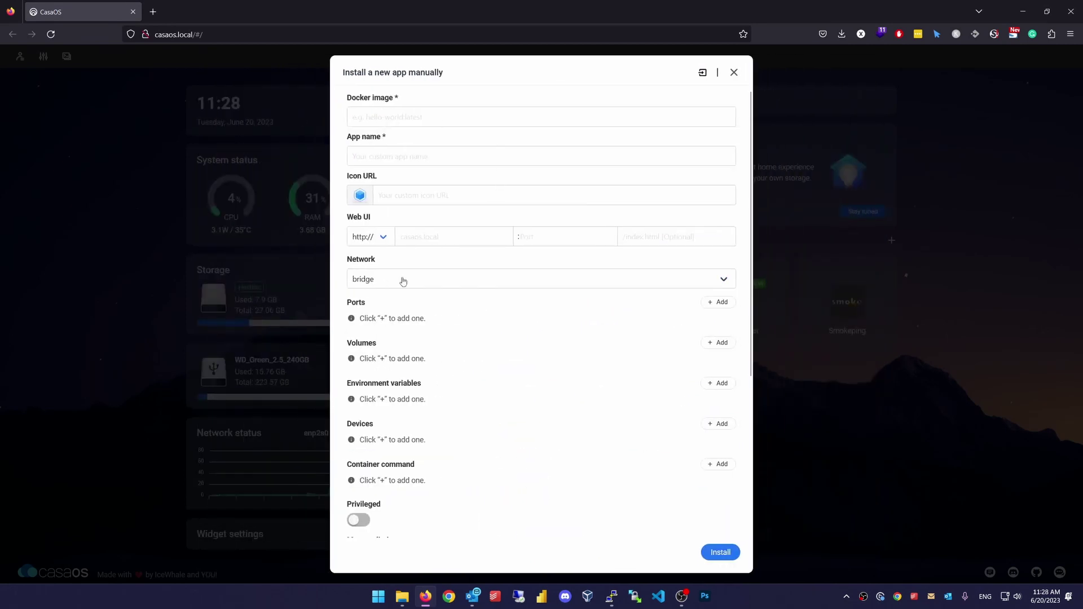
click(703, 73)
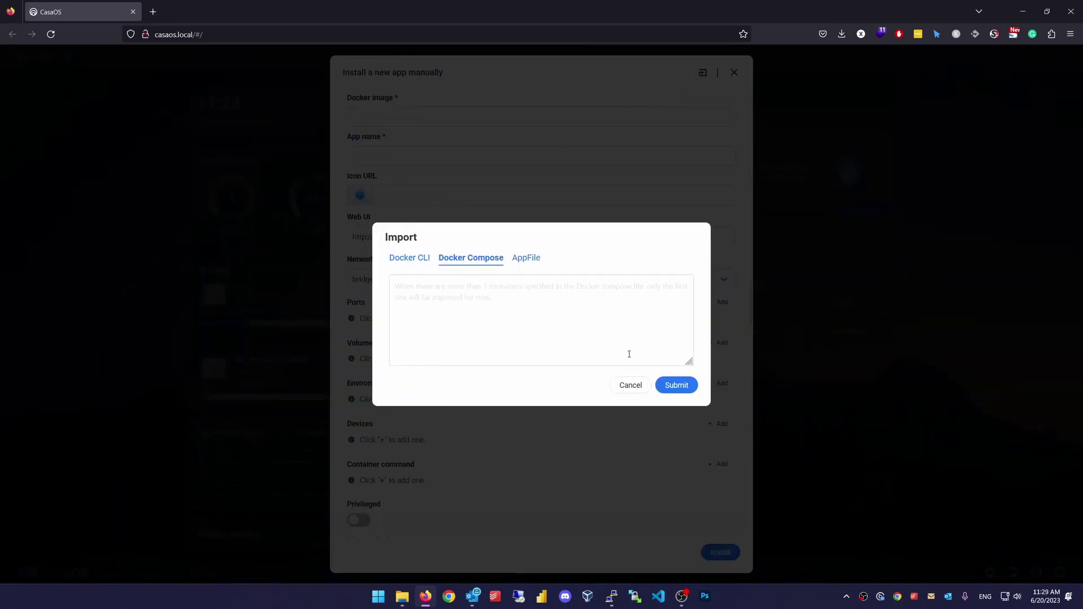
click(628, 387)
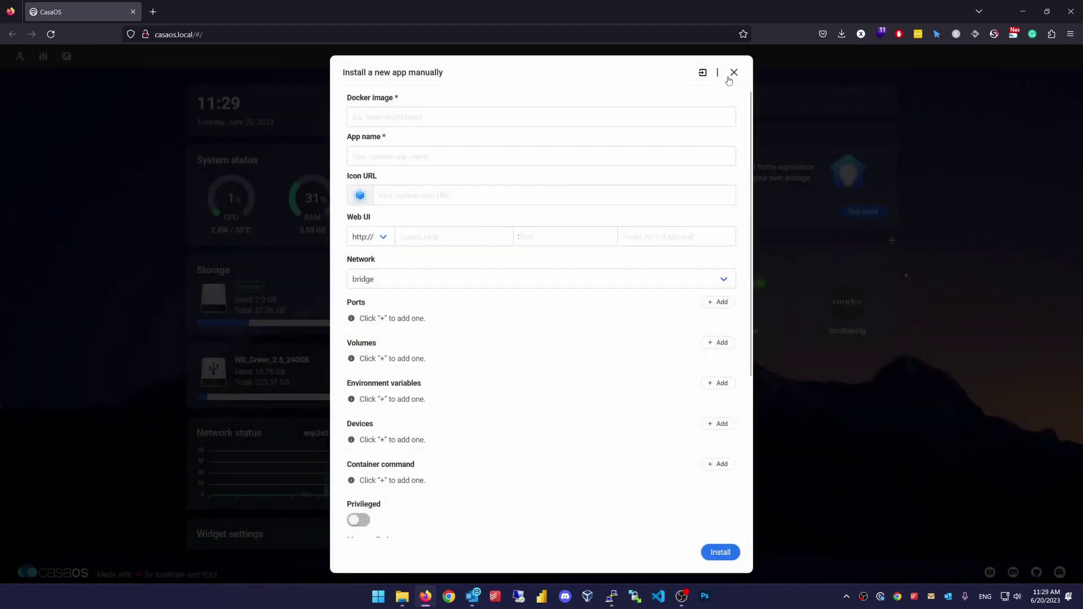
Step: Close the manual install form and bring up Terminal & Logs from the account menu
click(733, 72)
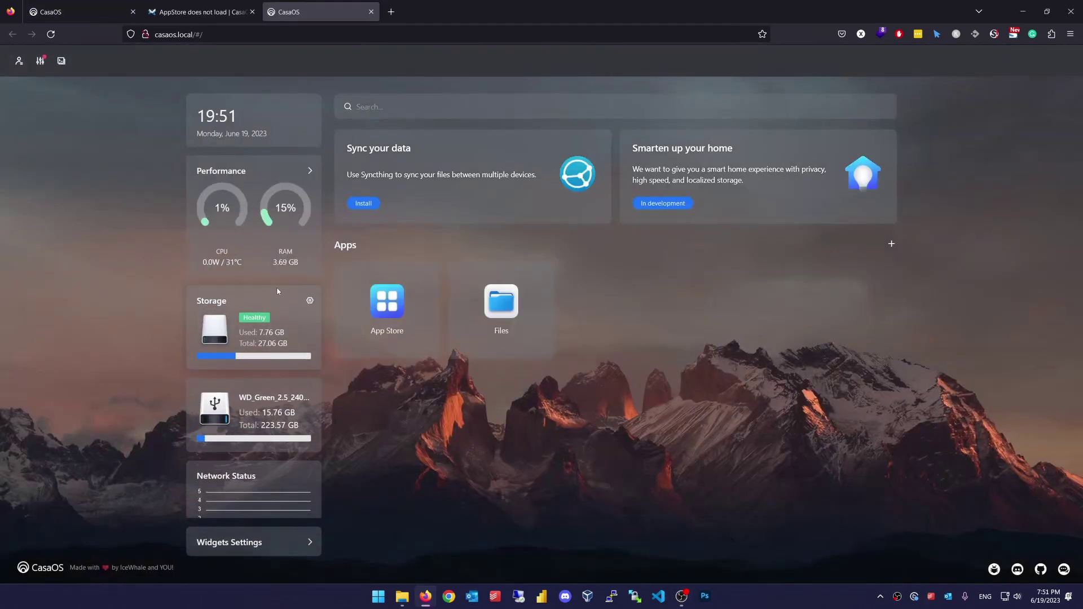
click(21, 68)
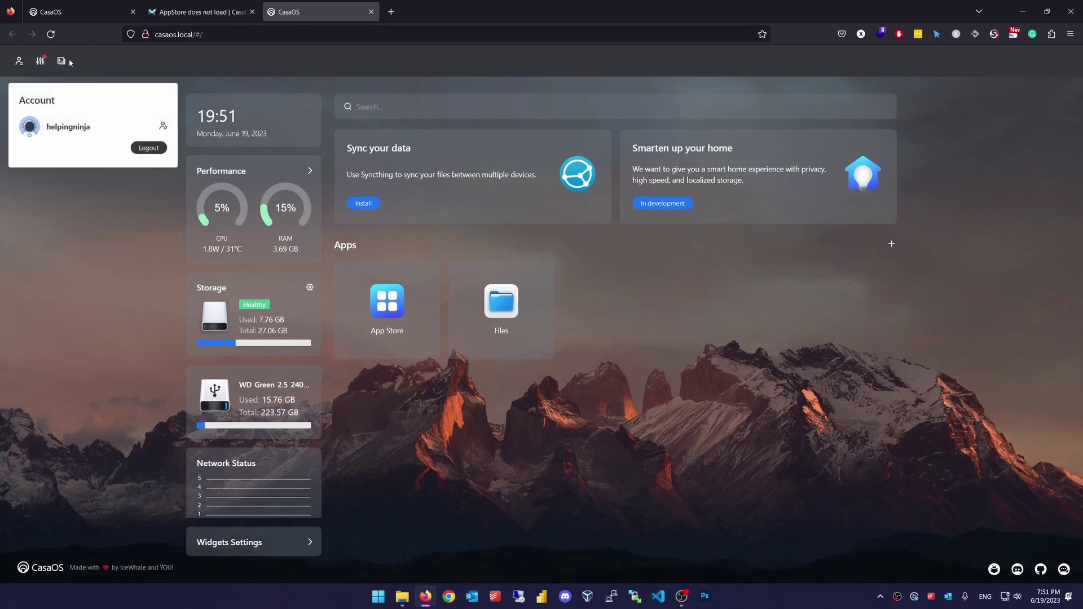
click(62, 61)
Step: Log into the terminal over SSH on port 22 without saving the browser password
click(541, 281)
text(casa)
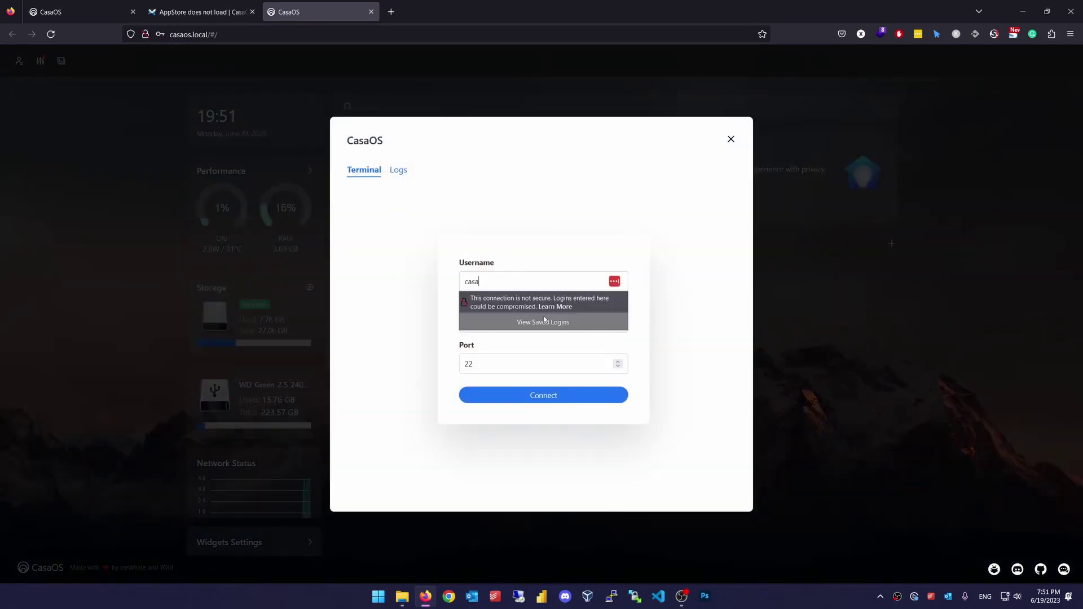
text(os)
key(Tab)
text(os)
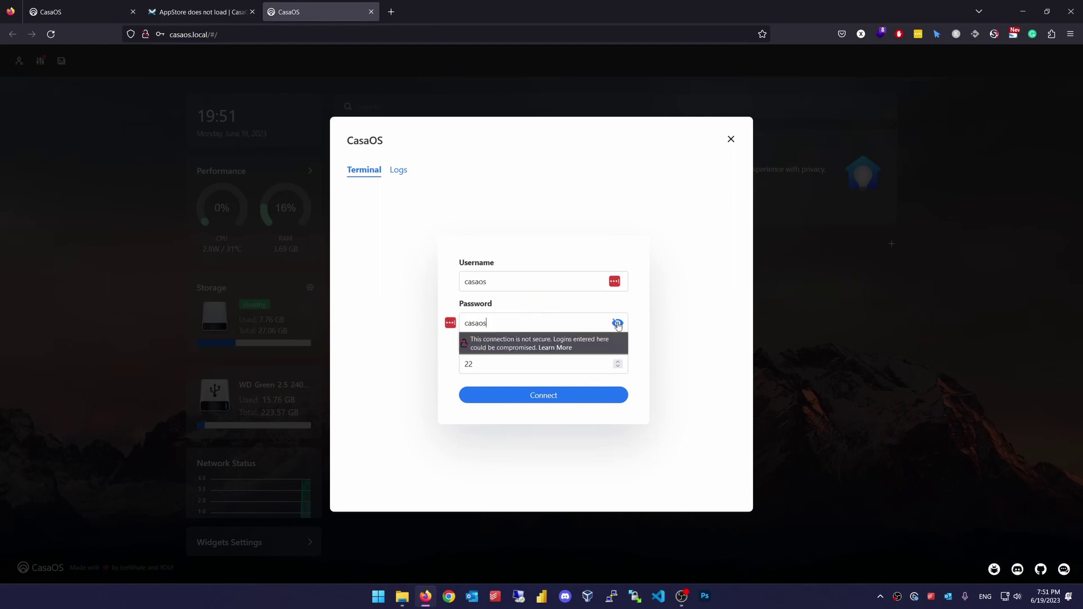
click(549, 395)
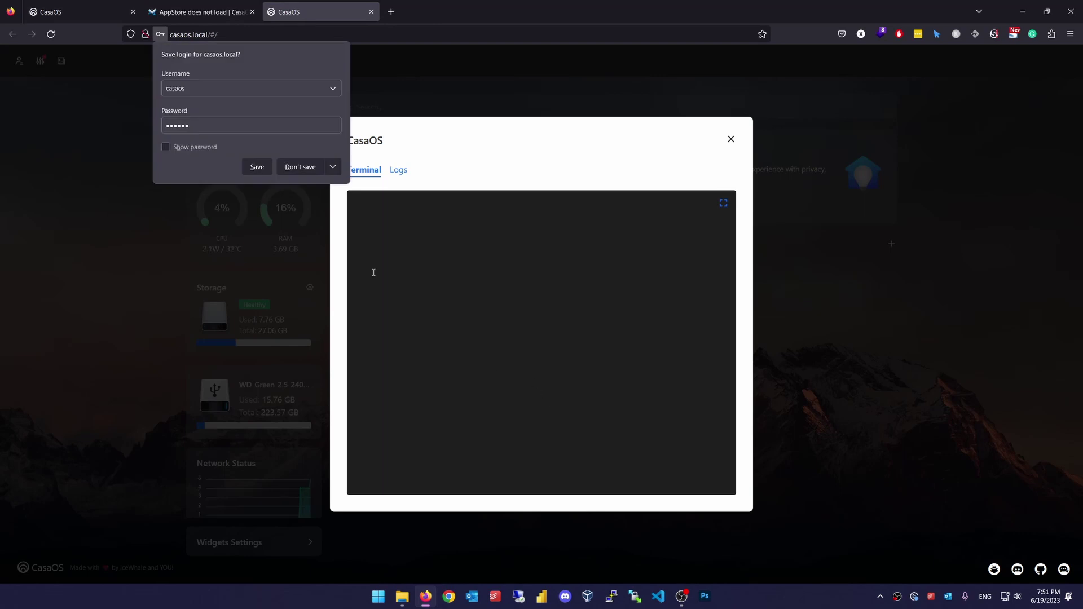
click(297, 165)
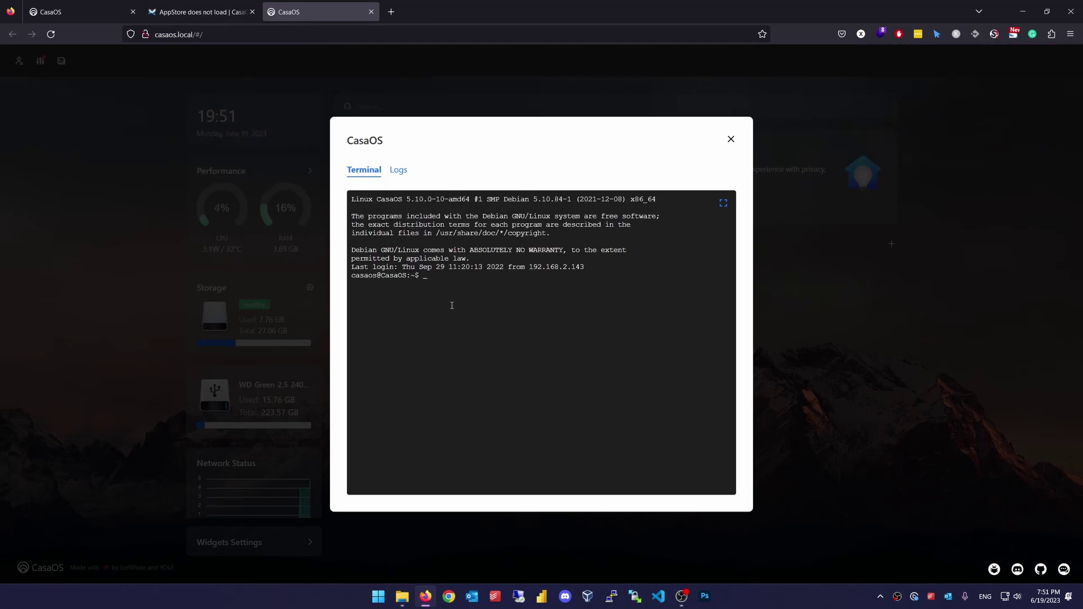
click(72, 12)
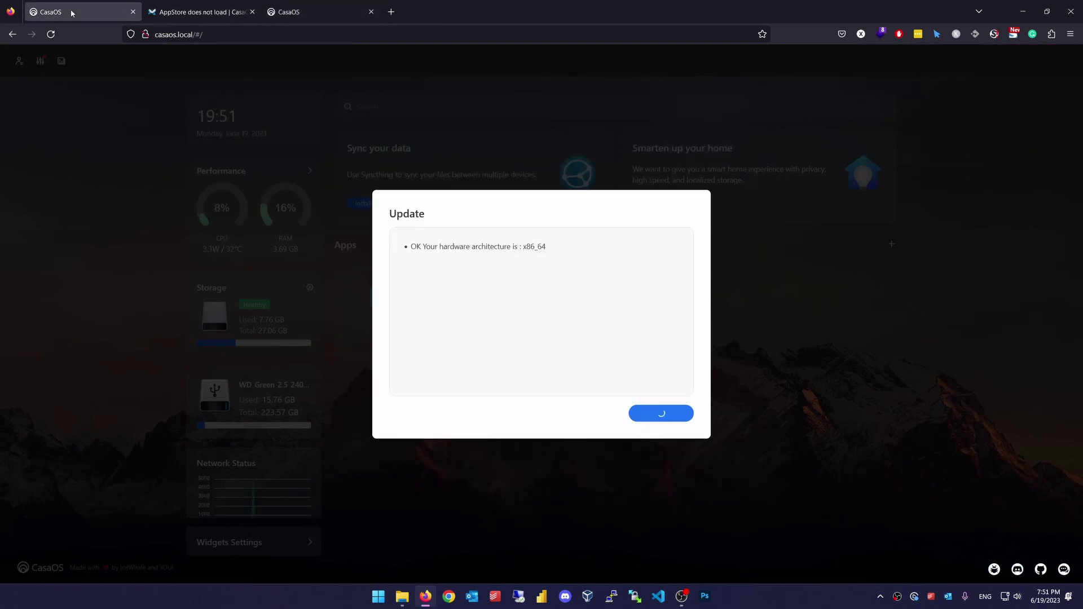
key(ctrl+shift+Tab)
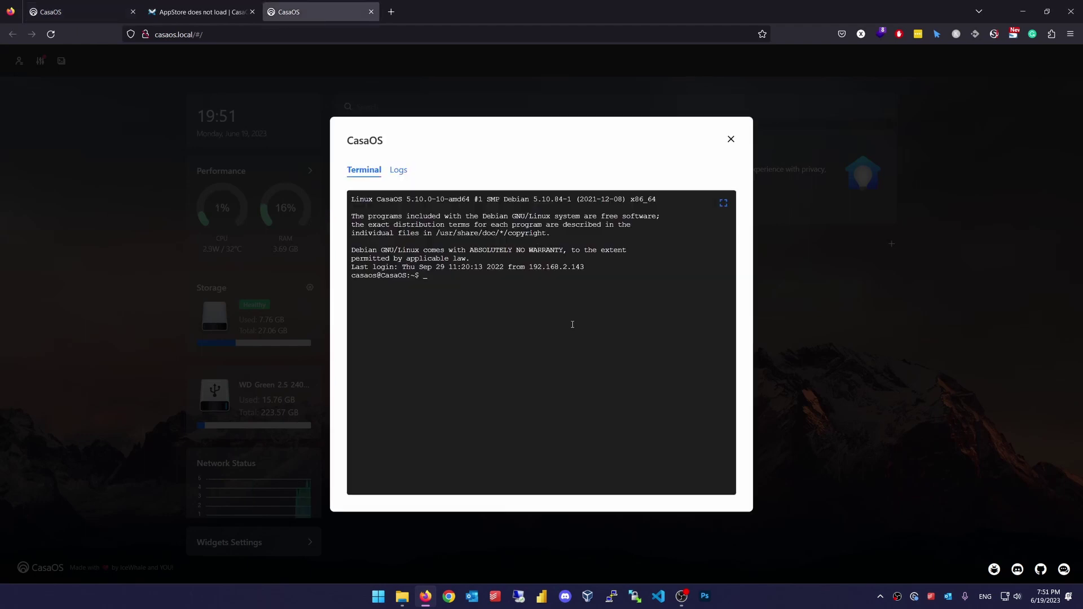